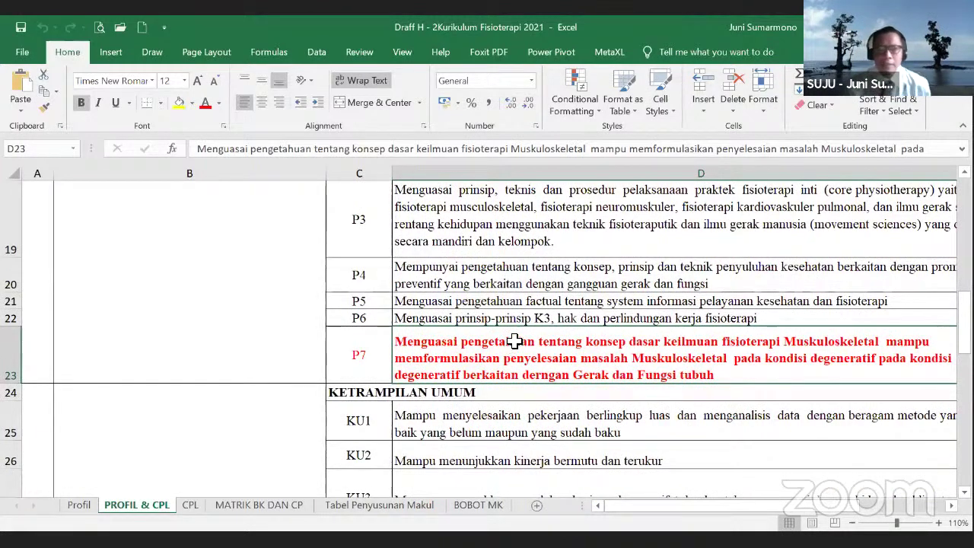
Examine the general and special skill outcomes from P7 through KU9 to KK14 in the PROFIL & CPL sheet.
scroll(508, 367, down, 1)
scroll(508, 368, down, 4)
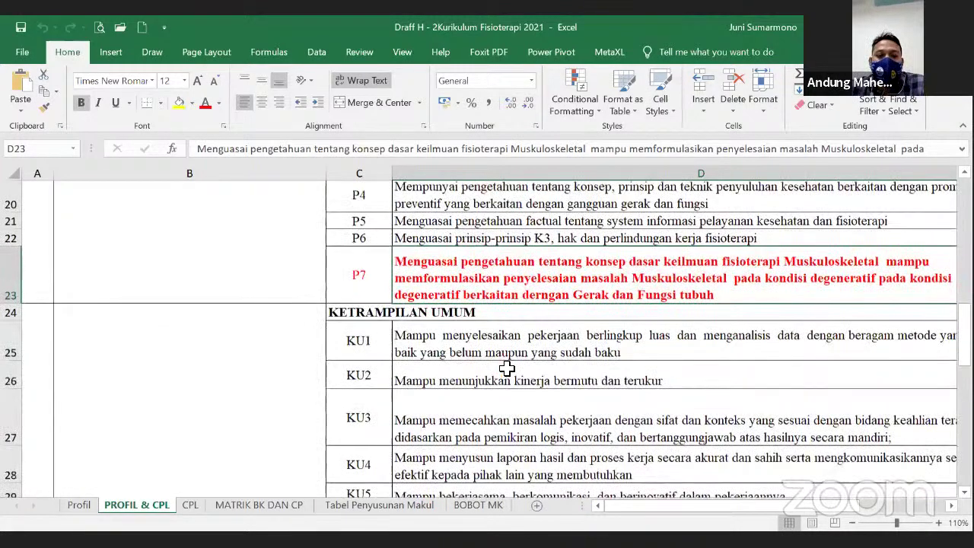
scroll(503, 368, down, 2)
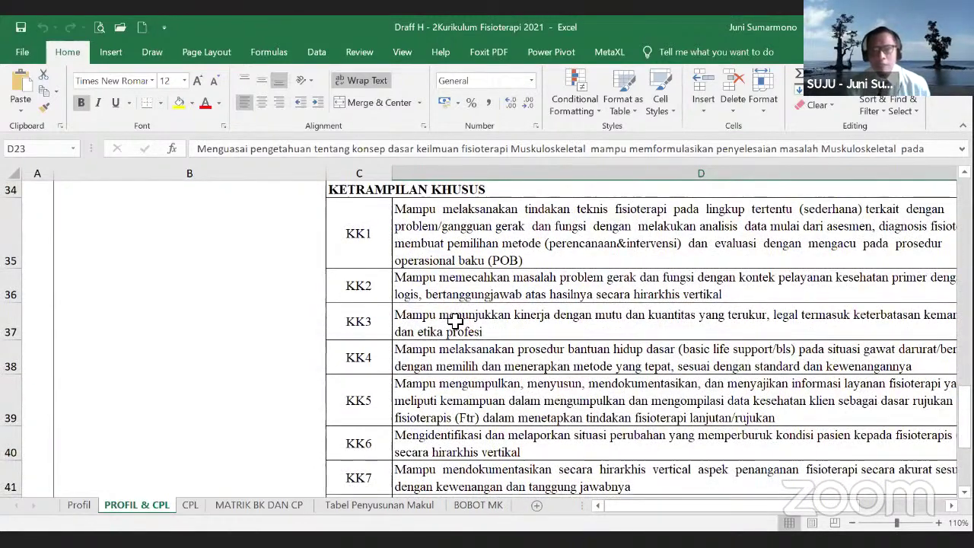
click(456, 323)
scroll(453, 328, down, 1)
scroll(452, 328, down, 2)
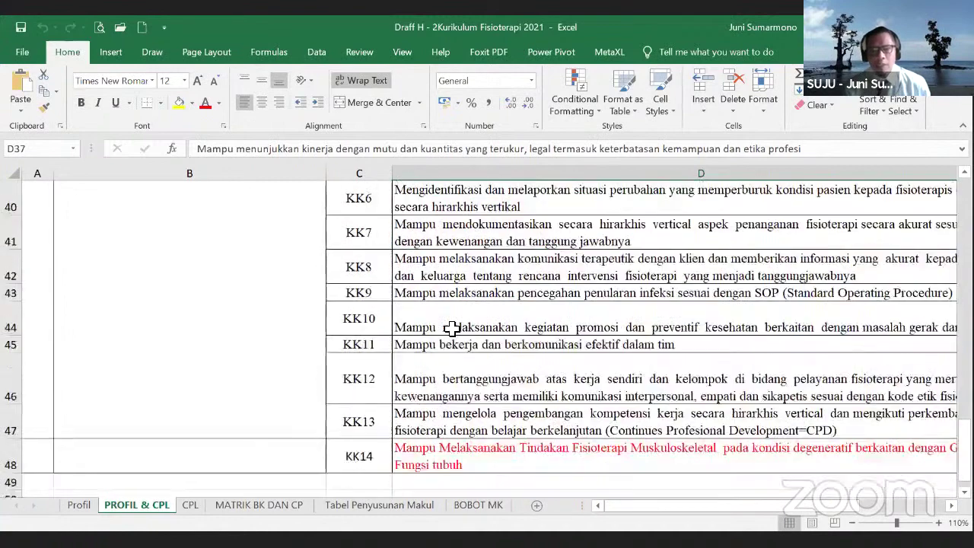
scroll(452, 328, down, 3)
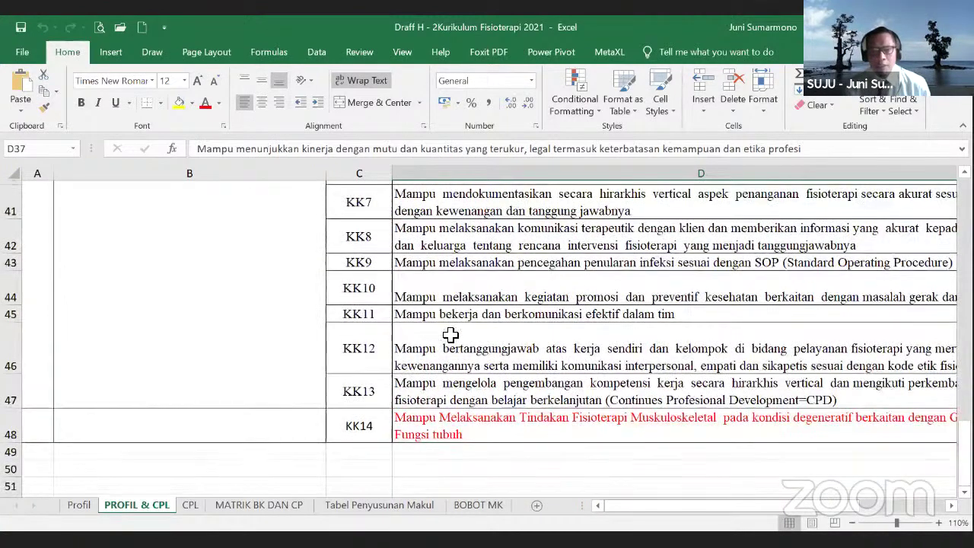
scroll(450, 333, up, 1)
scroll(450, 335, up, 4)
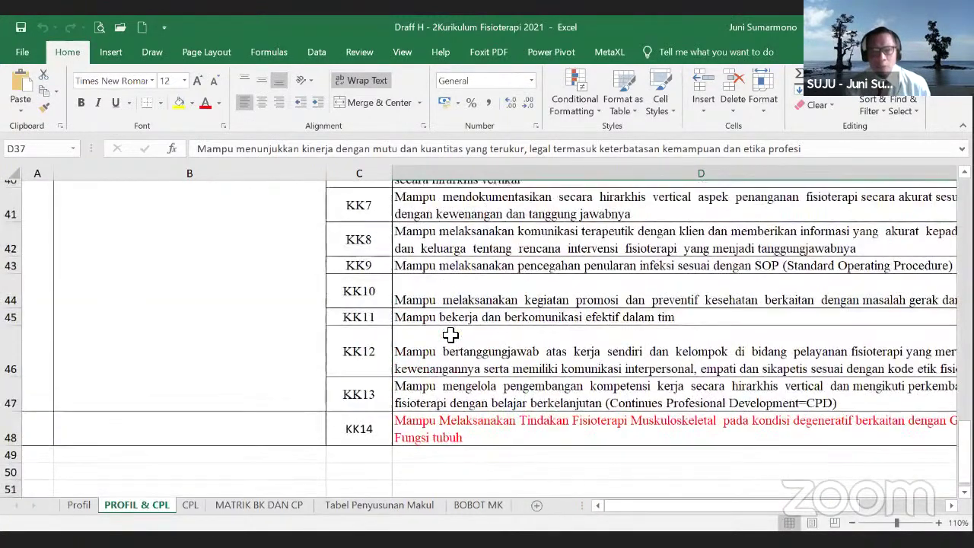
scroll(450, 335, up, 2)
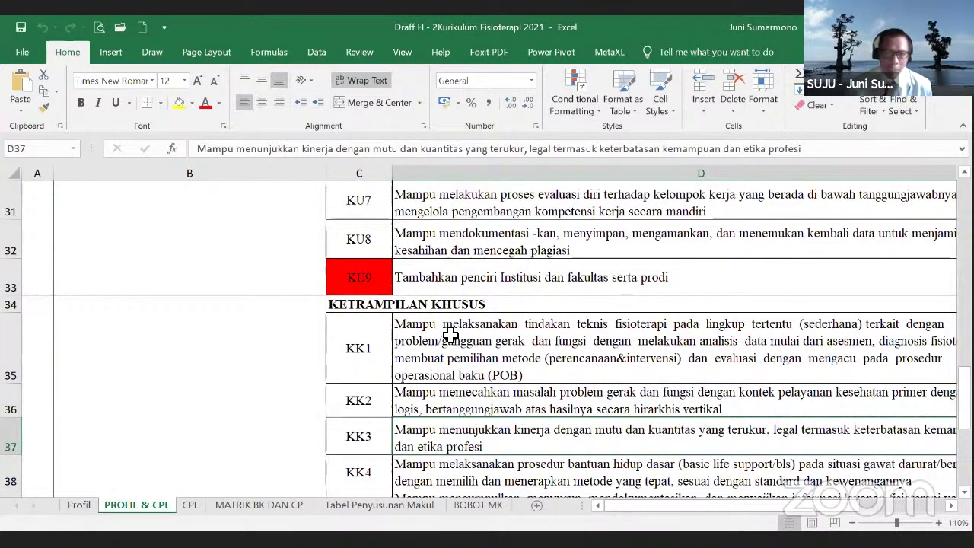
scroll(594, 380, down, 2)
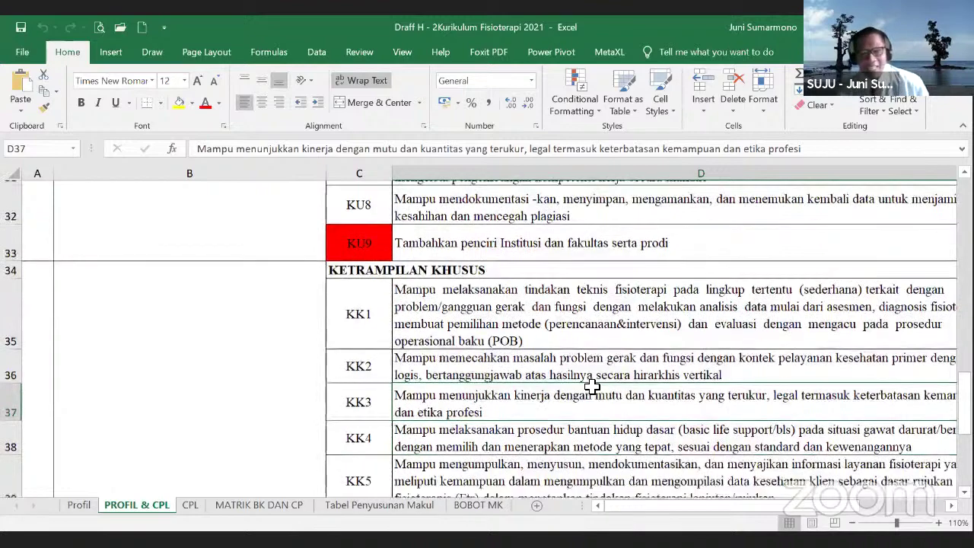
scroll(595, 363, down, 1)
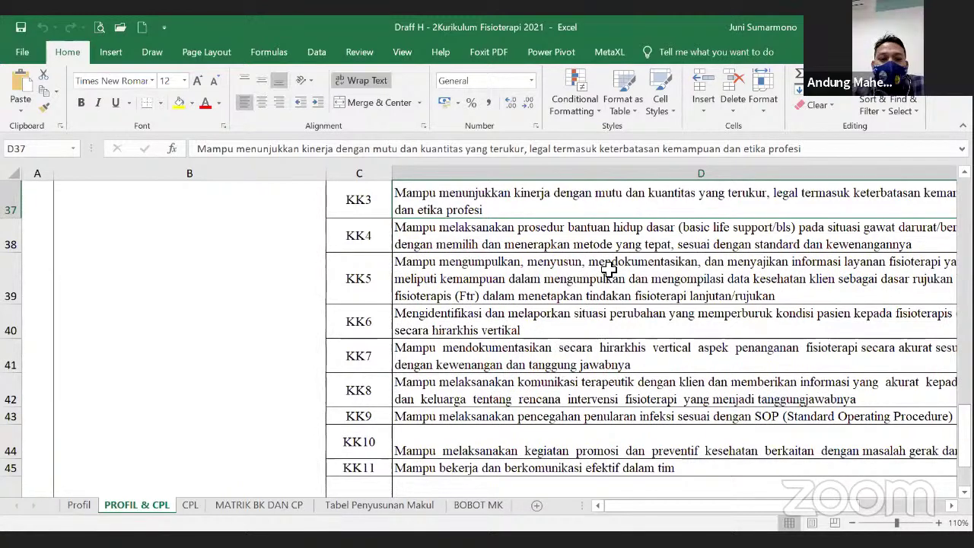
Examine the last special-skill outcomes, KK11 to KK14, ending on the red KK14 description in cell D48.
click(593, 470)
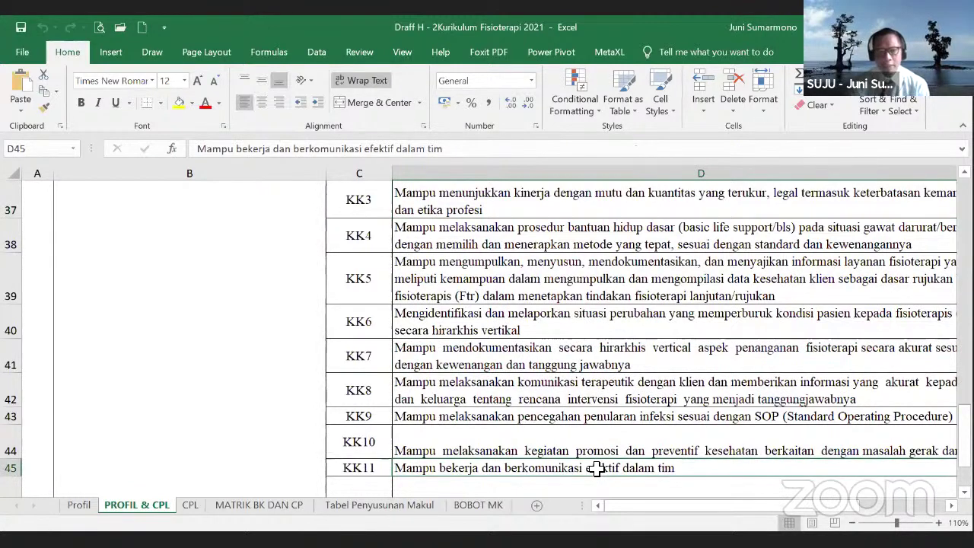
scroll(594, 470, down, 3)
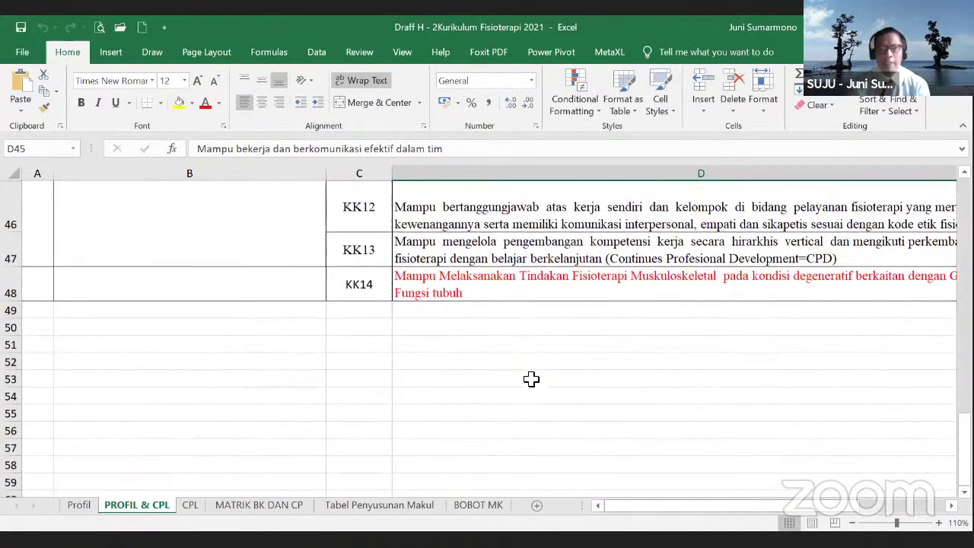
scroll(531, 379, up, 1)
click(536, 355)
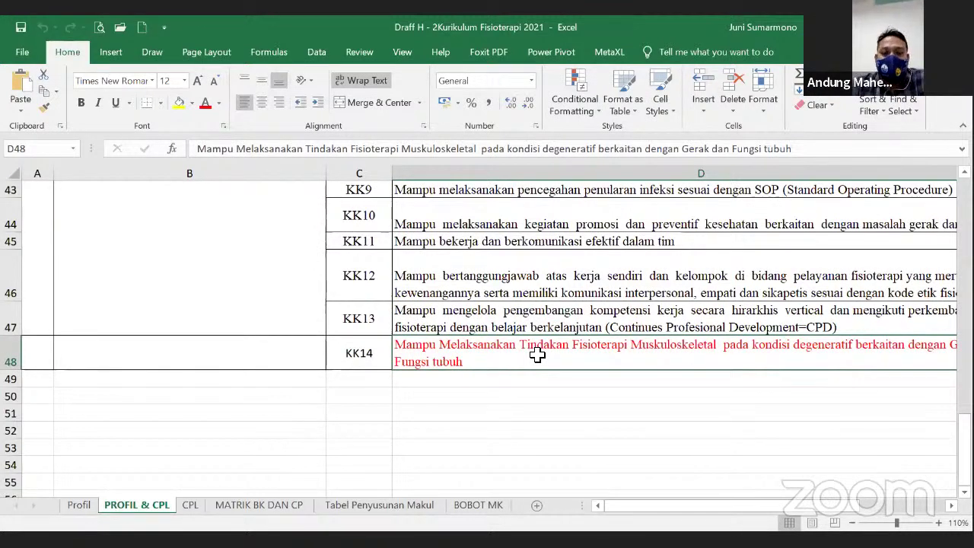
click(626, 296)
click(616, 327)
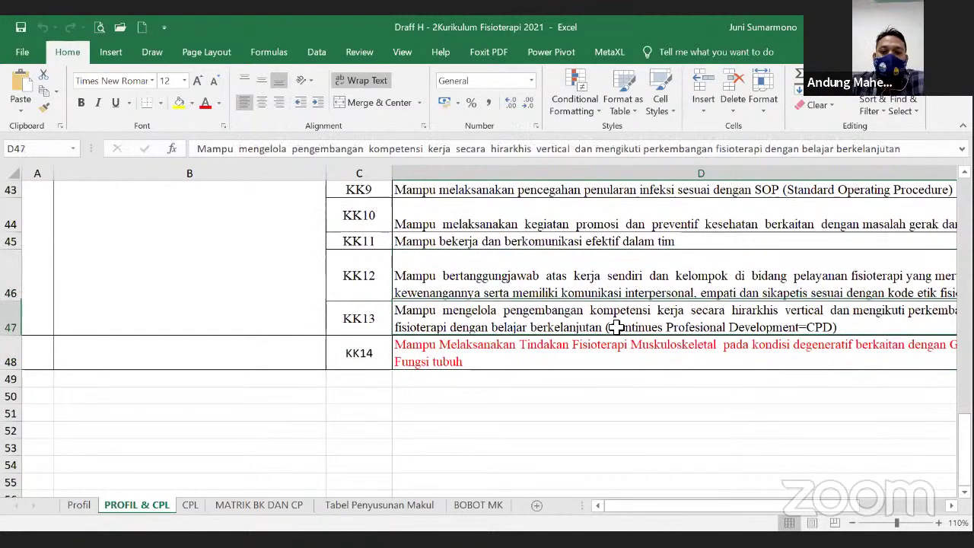
click(595, 347)
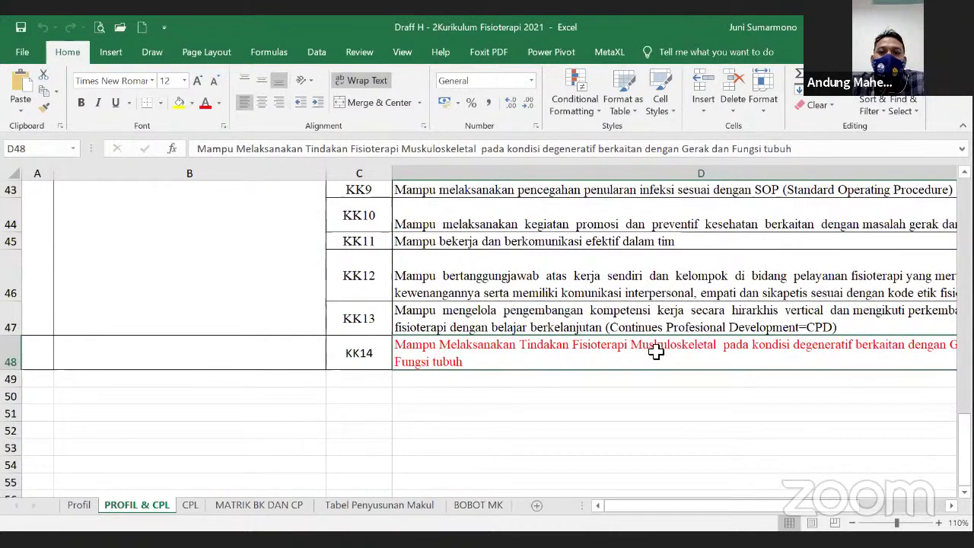
Open the CPL sheet and examine the attitude outcomes under Aspek Sikap, selecting code S3 in cell A8.
click(196, 510)
scroll(432, 423, up, 4)
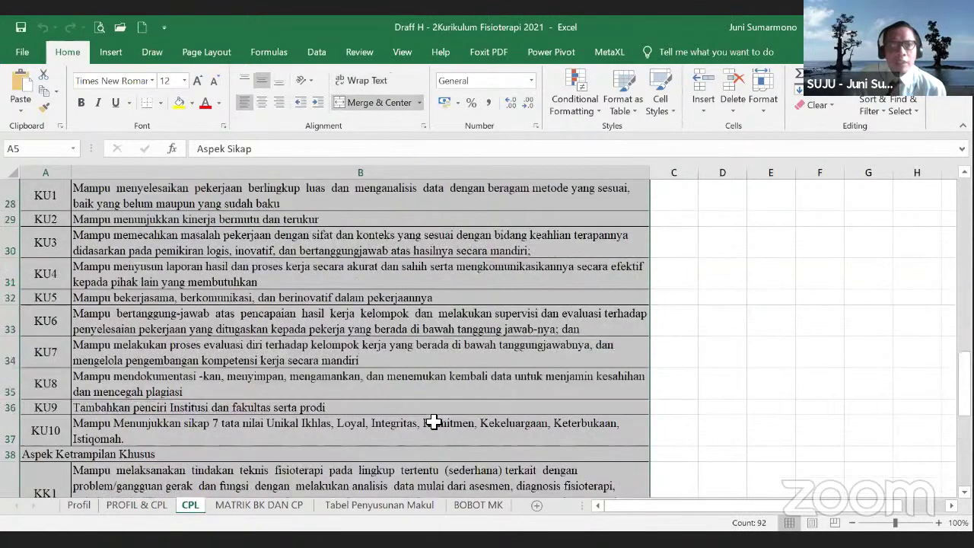
scroll(433, 422, up, 8)
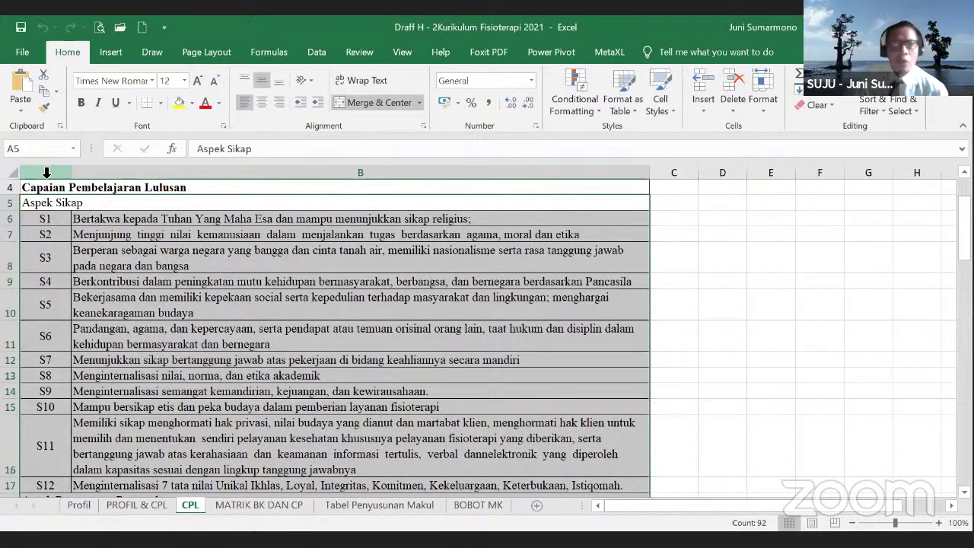
click(49, 240)
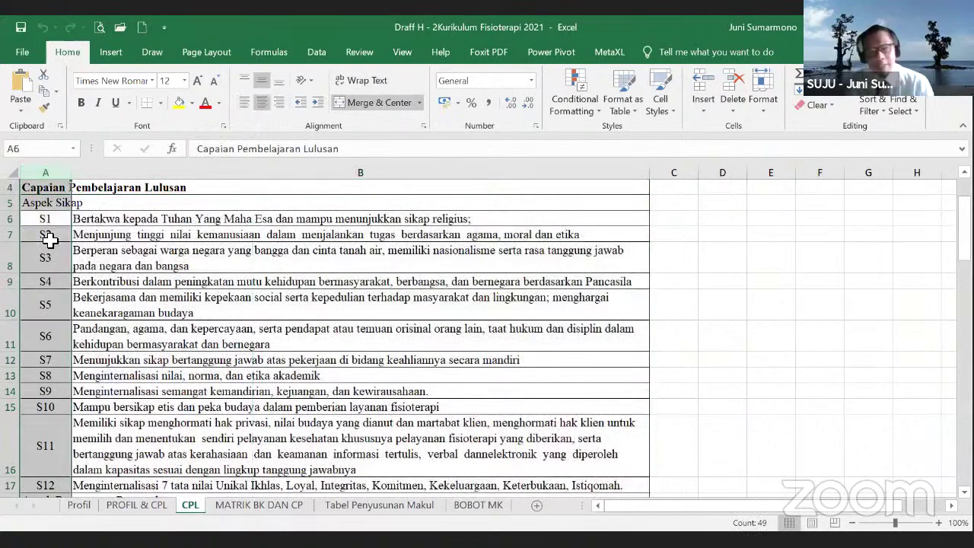
click(61, 257)
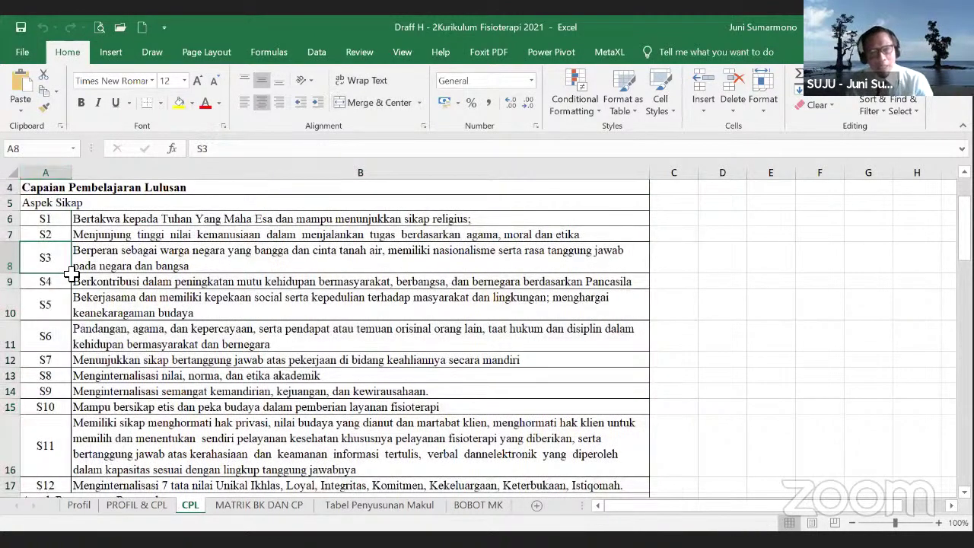
Review the CPL list from the attitude outcomes down to the special skills, and return to its beginning.
scroll(72, 274, down, 2)
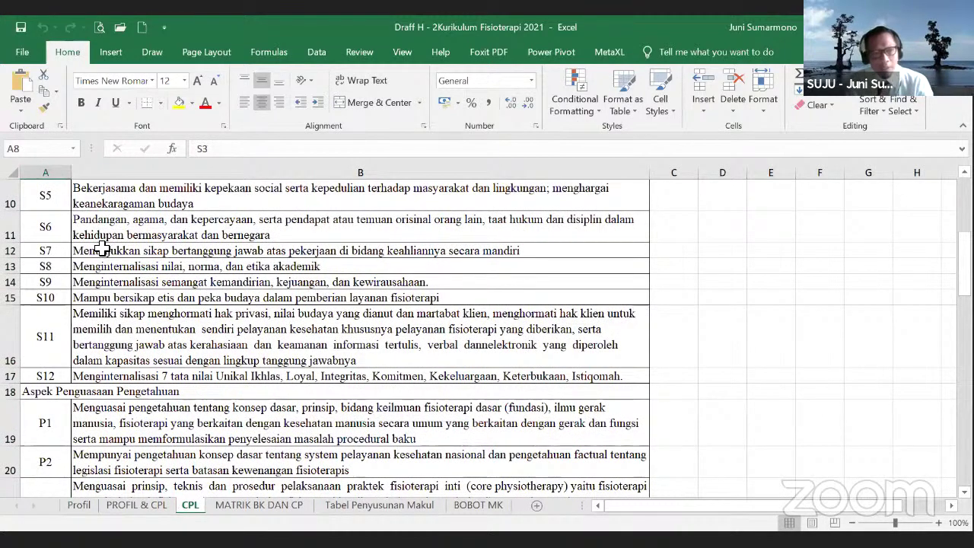
scroll(103, 259, down, 1)
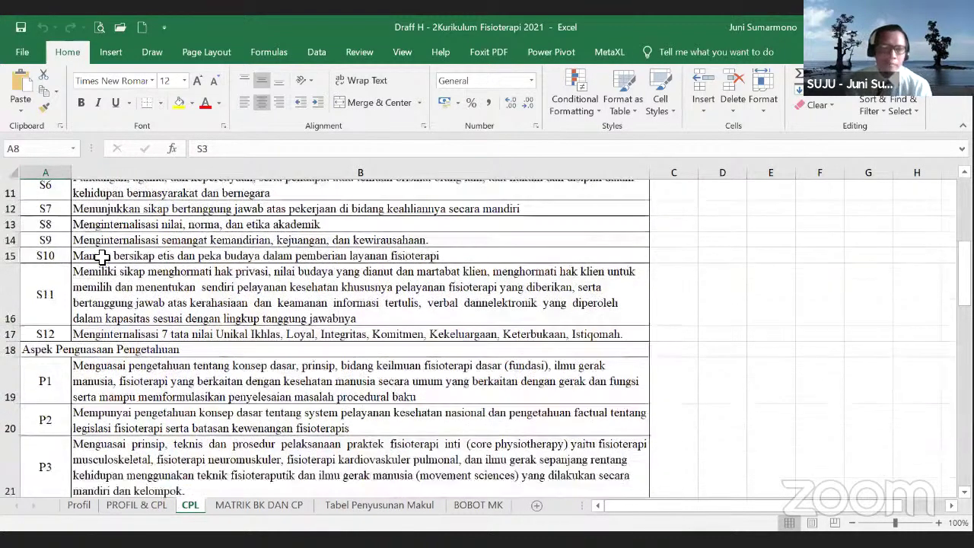
scroll(112, 303, down, 1)
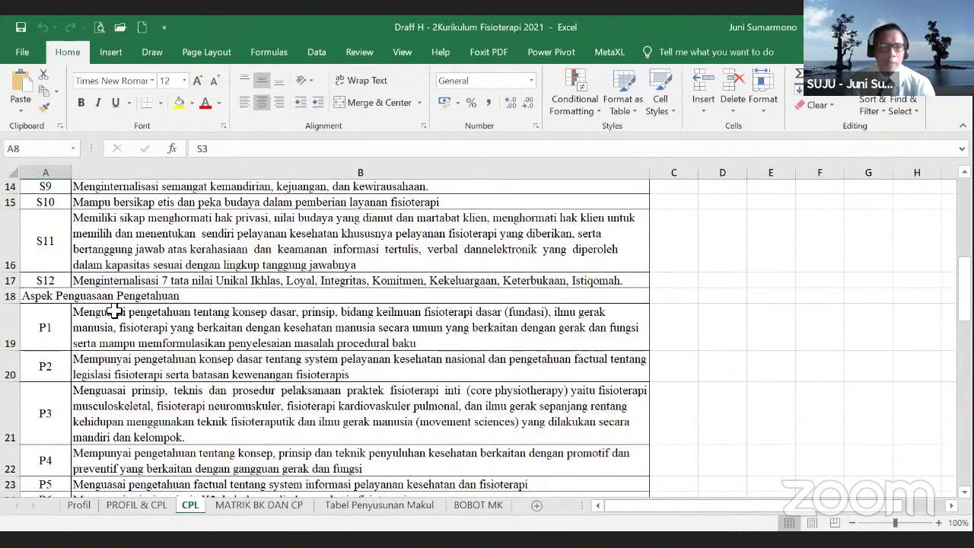
scroll(126, 299, down, 5)
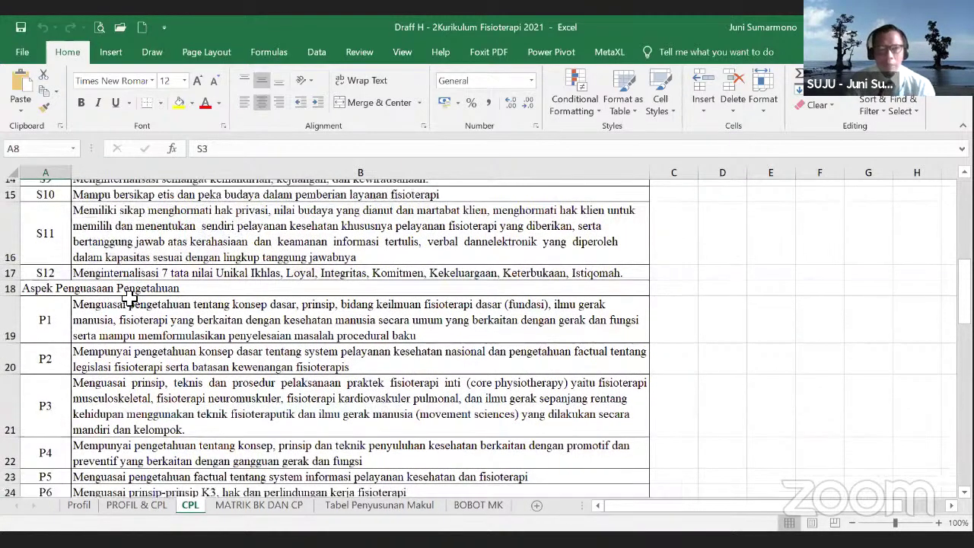
scroll(132, 293, down, 2)
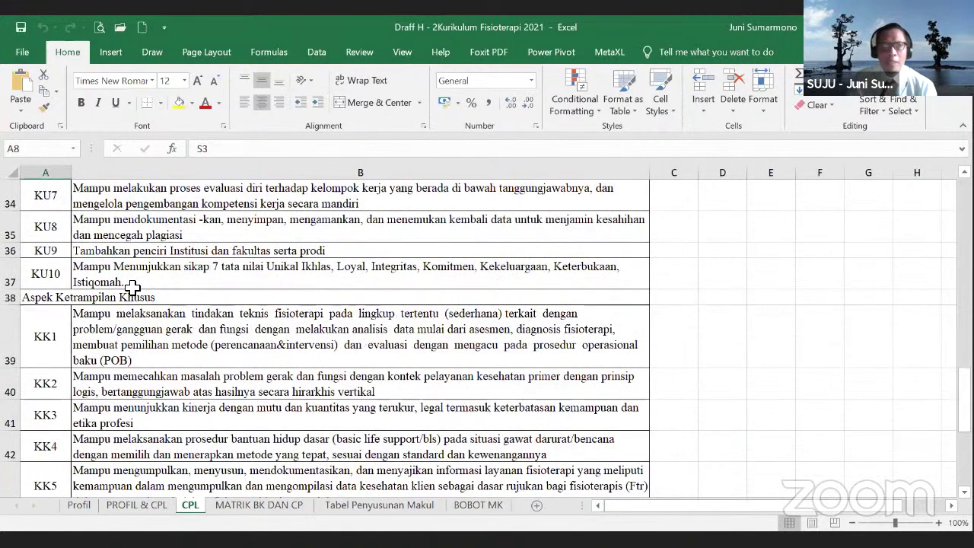
scroll(132, 287, down, 1)
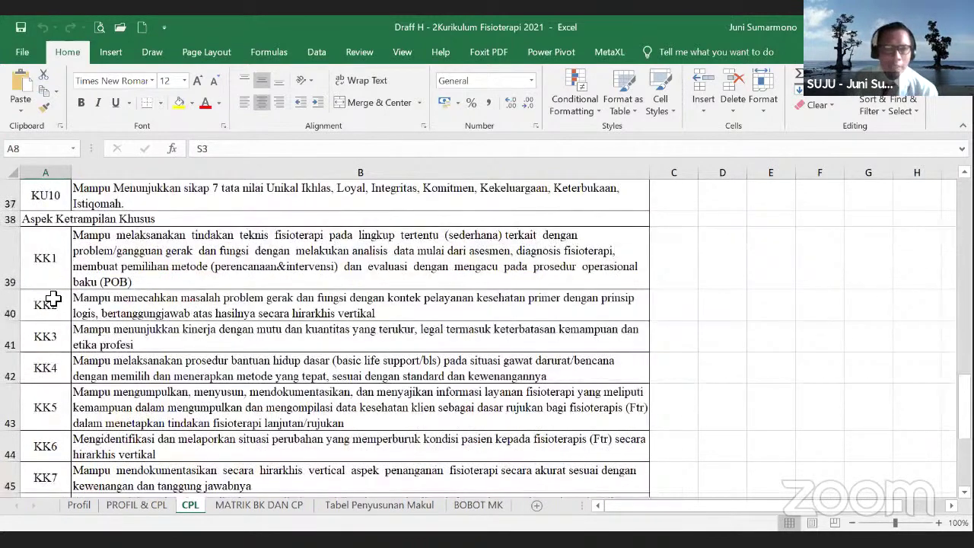
scroll(47, 204, up, 9)
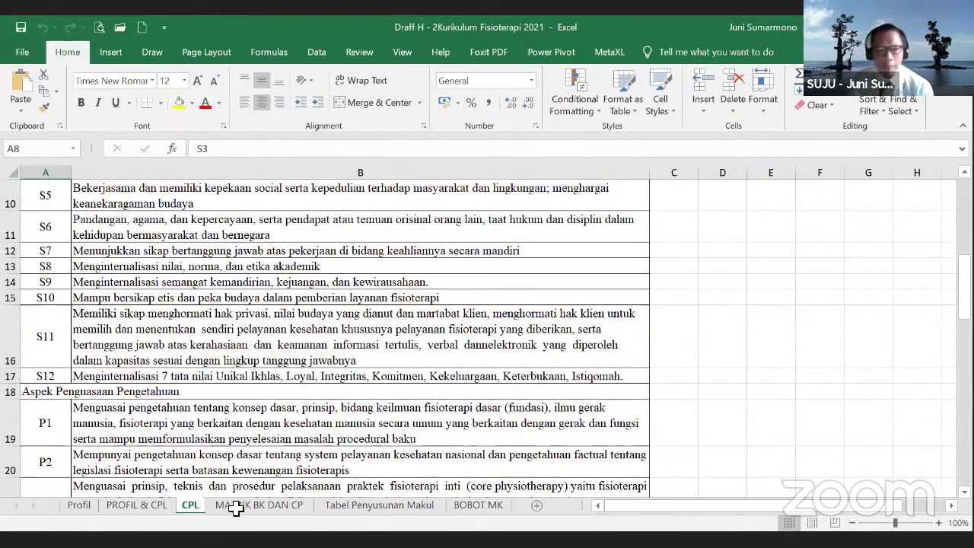
scroll(266, 456, up, 3)
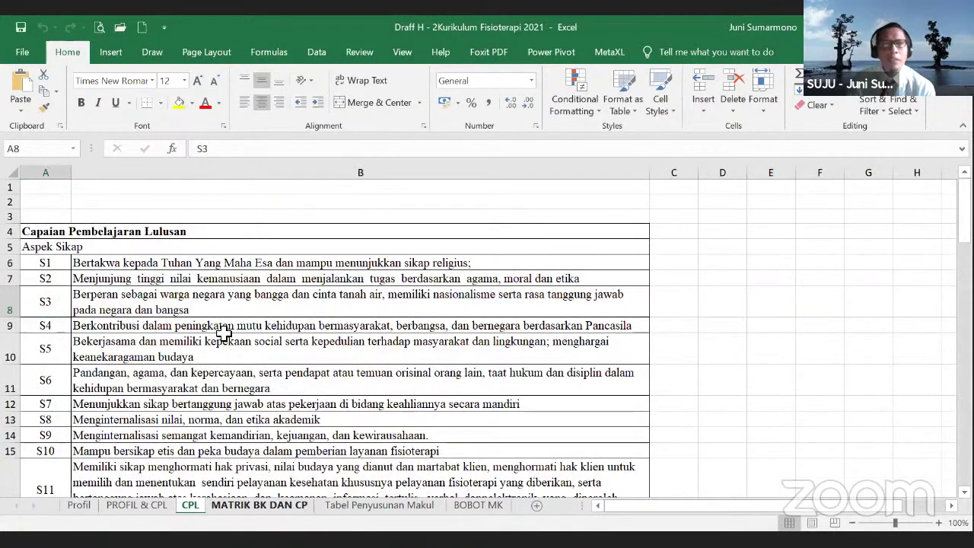
Open the MATRIK BK DAN CP sheet and examine how course codes map outcomes to study materials BK1 to BK3.
key(ctrl+Page_Down)
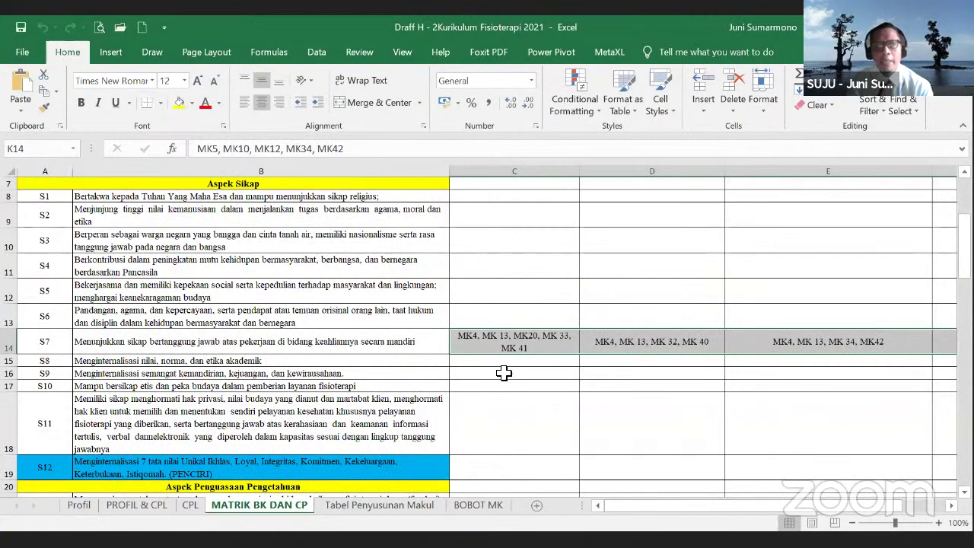
scroll(504, 377, down, 1)
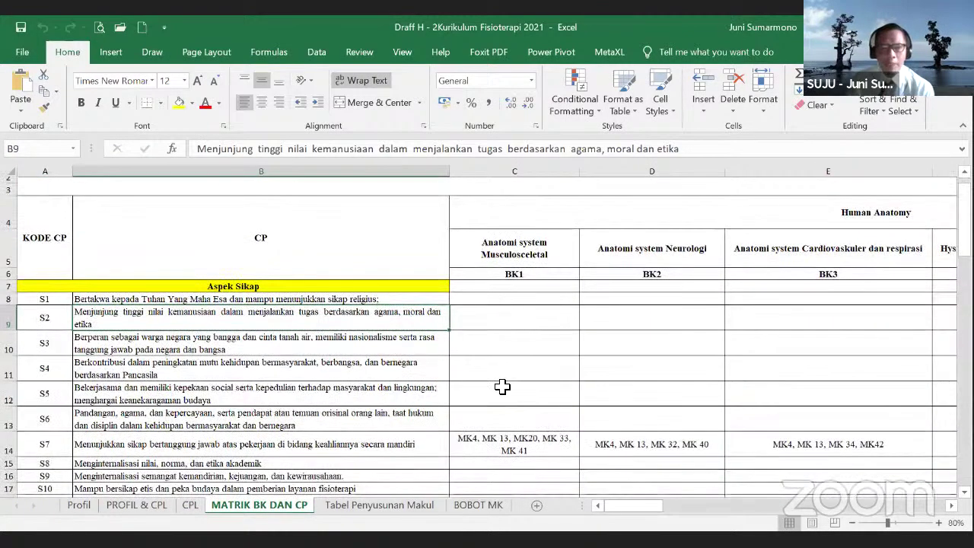
scroll(503, 388, down, 1)
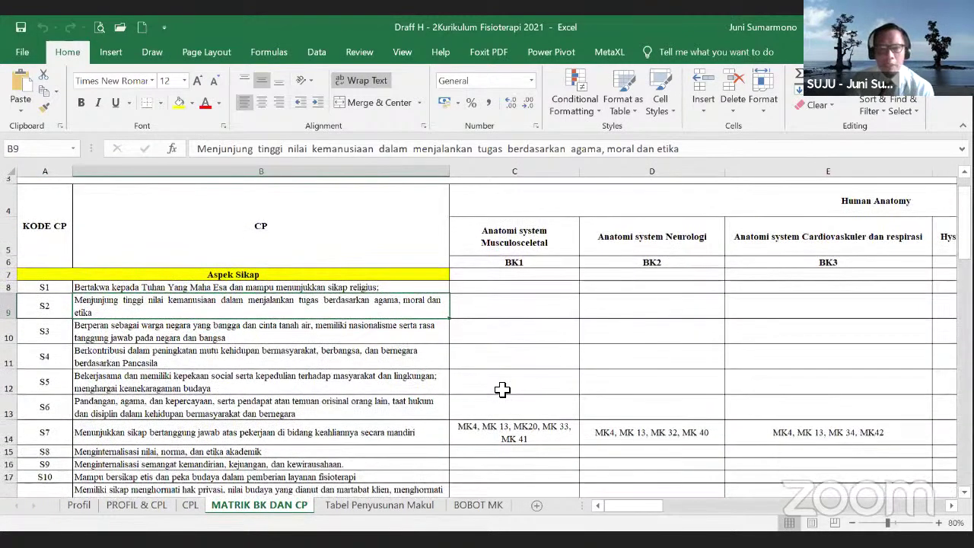
scroll(505, 355, down, 2)
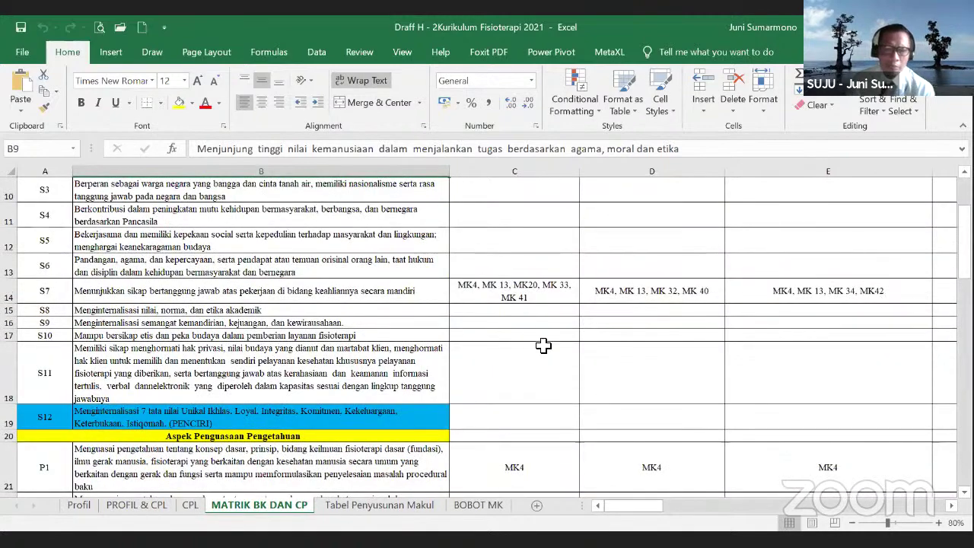
scroll(644, 325, down, 5)
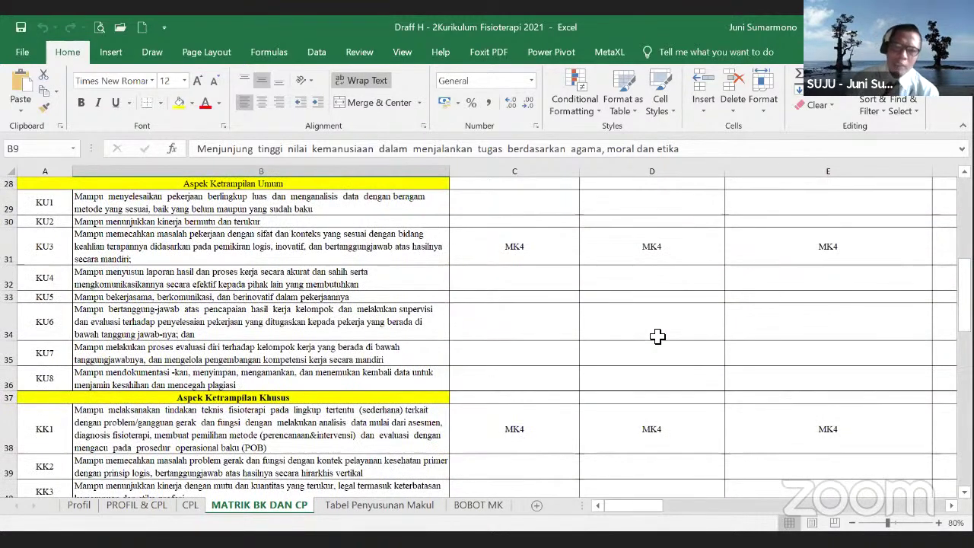
click(657, 351)
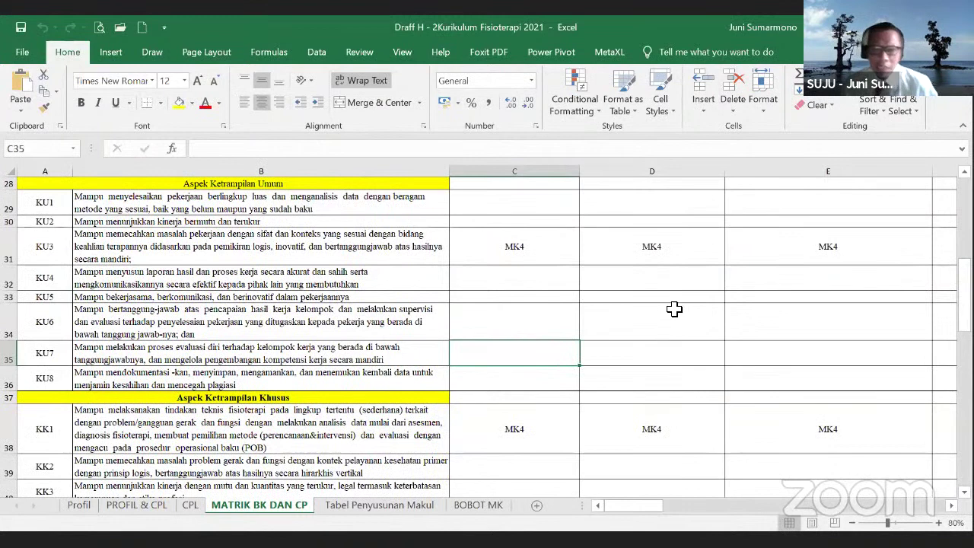
click(674, 320)
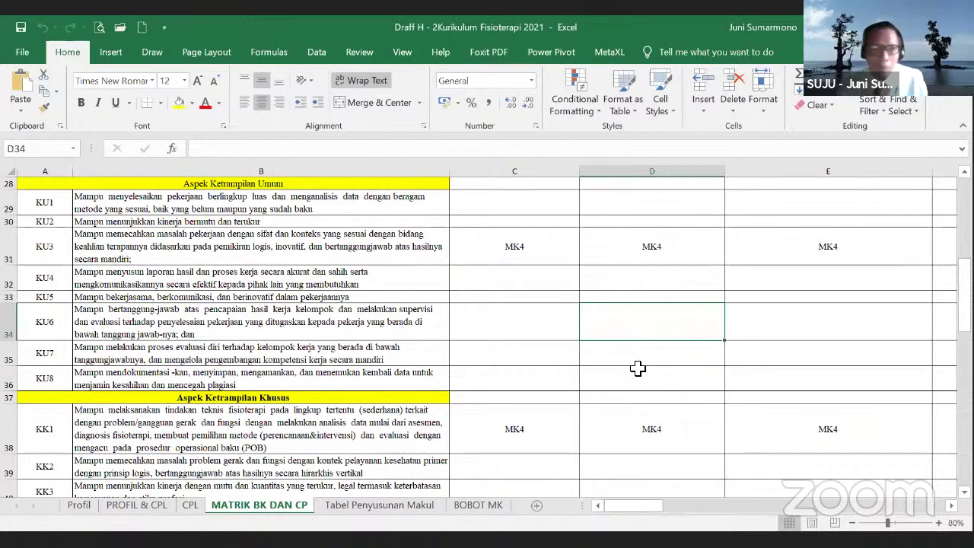
scroll(638, 368, up, 9)
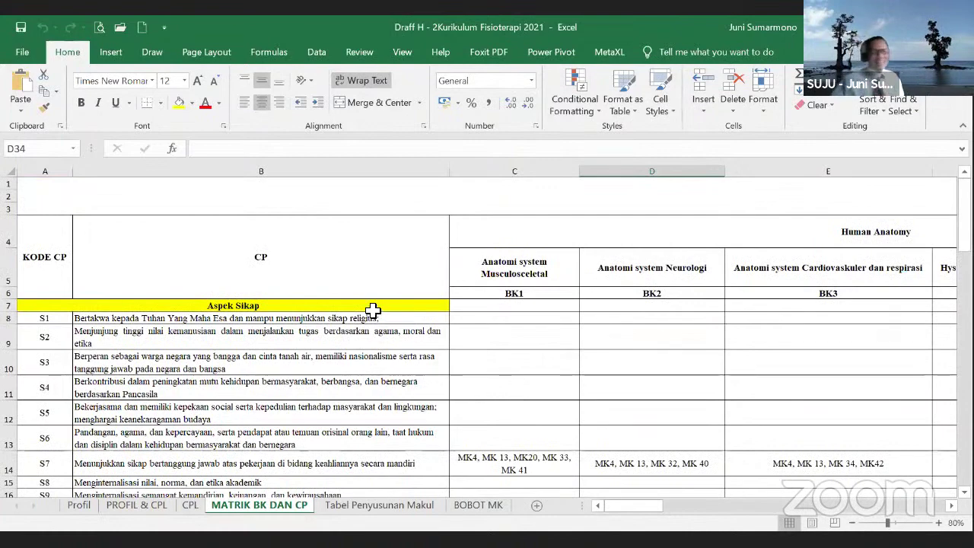
scroll(364, 516, down, 3)
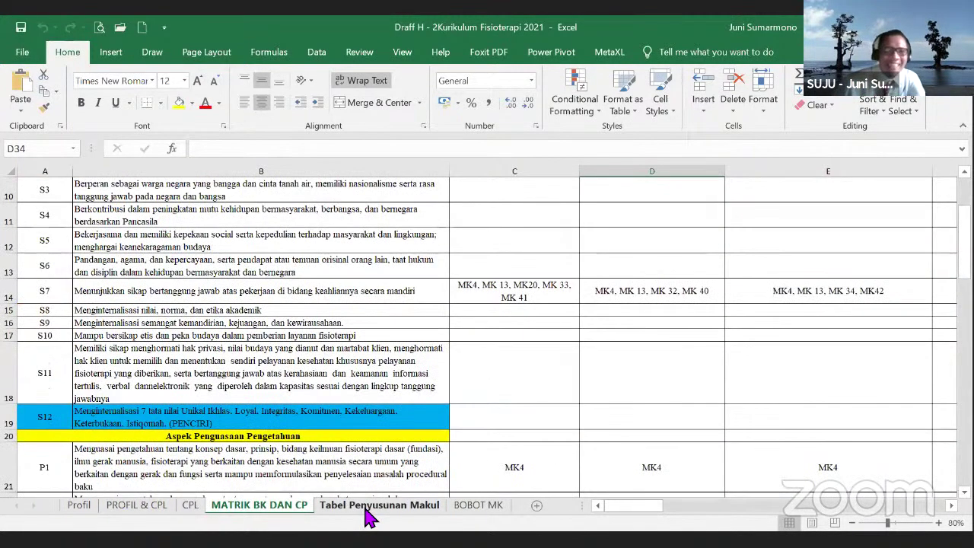
Open the BOBOT MK sheet and examine the credit calculation formula and the course weightings from Anatomi Dasar to Biomekanik.
click(494, 508)
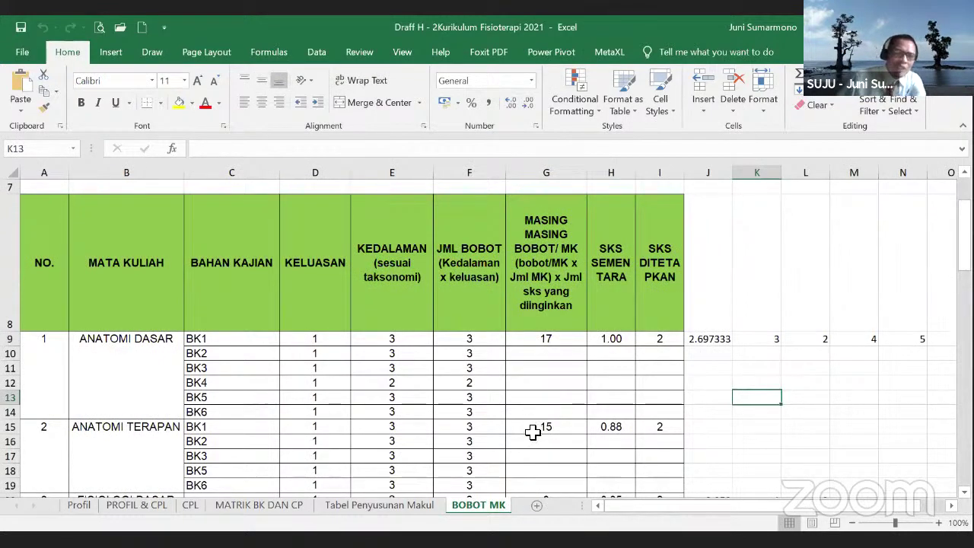
scroll(533, 432, down, 2)
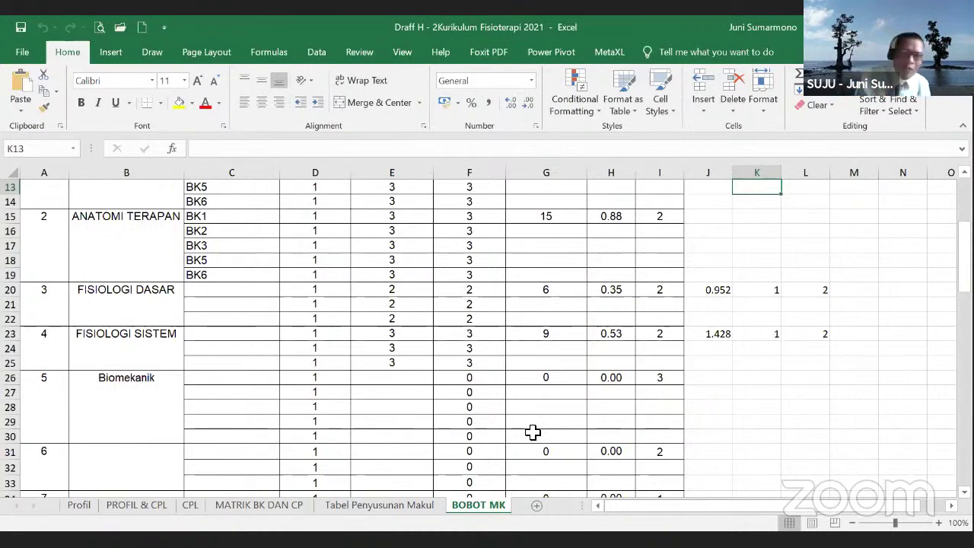
scroll(617, 272, up, 1)
scroll(597, 320, up, 5)
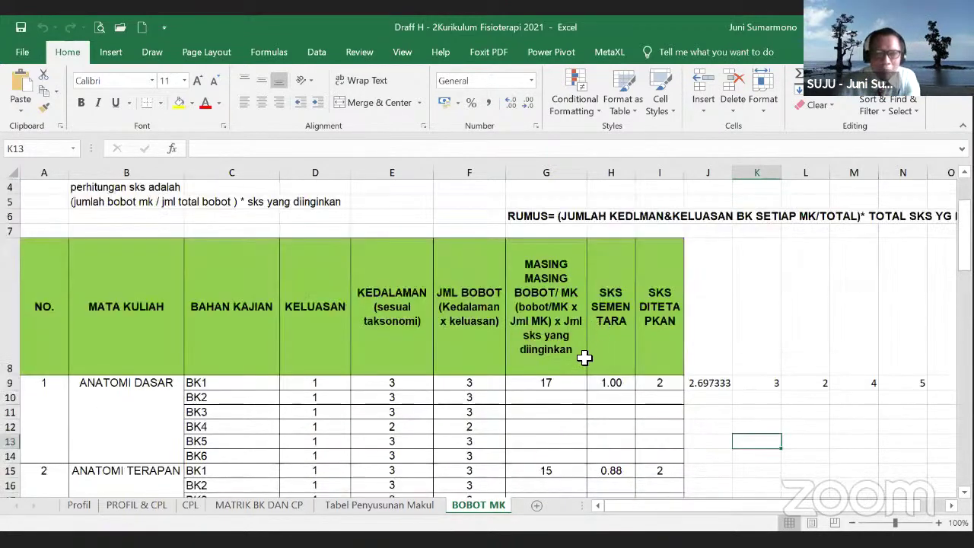
scroll(583, 360, up, 1)
scroll(152, 310, down, 1)
scroll(152, 310, down, 1)
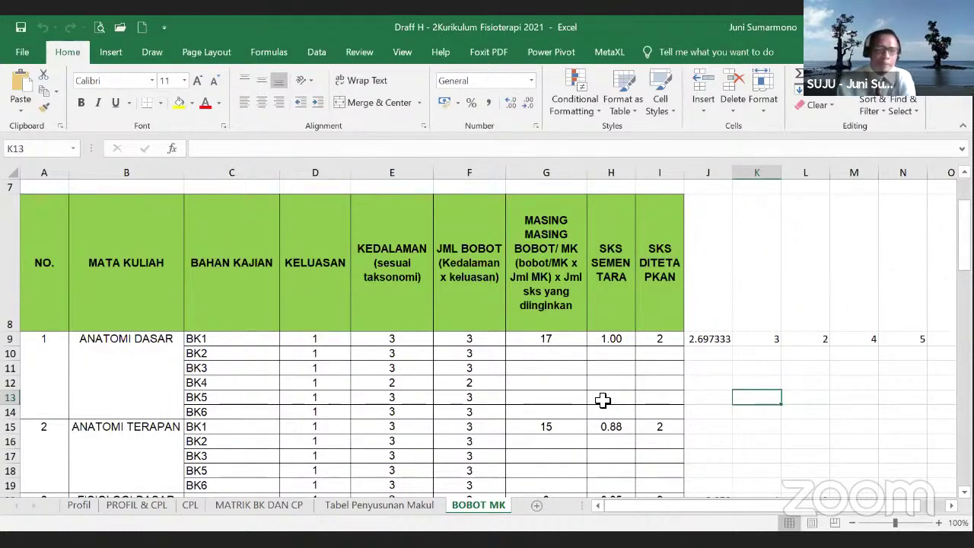
scroll(457, 426, down, 1)
scroll(399, 472, down, 1)
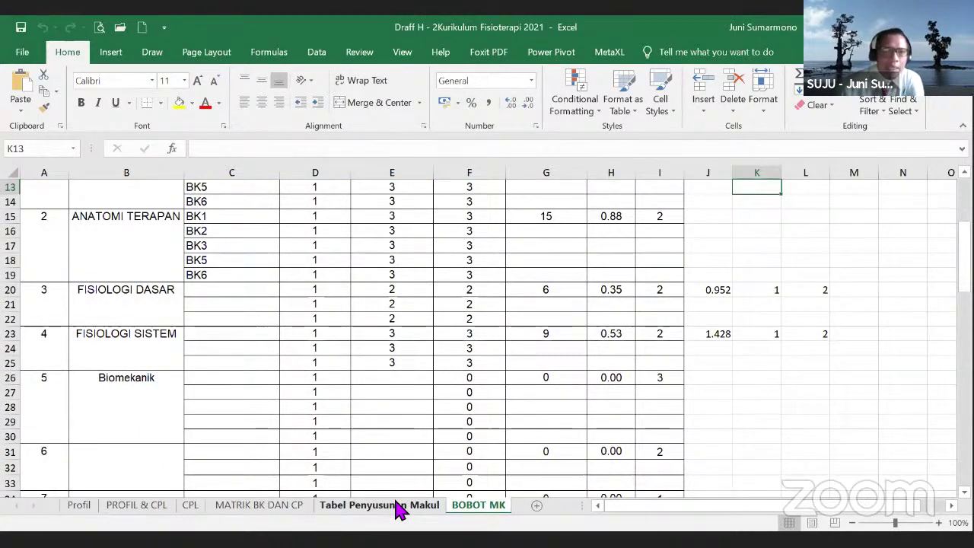
View the course list in Tabel Penyusunan Makul, and return to the beginning of the MATRIK BK DAN CP sheet.
click(397, 507)
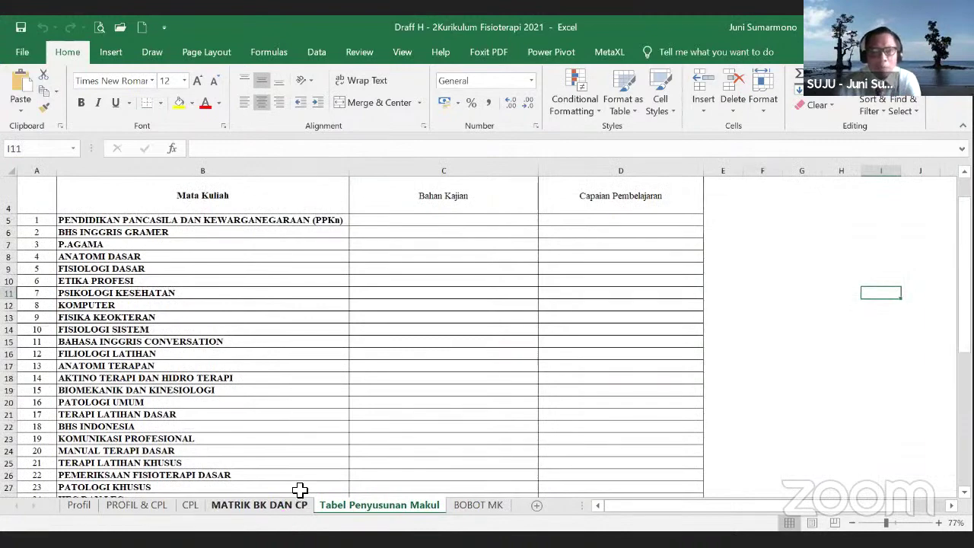
click(297, 505)
scroll(535, 492, up, 3)
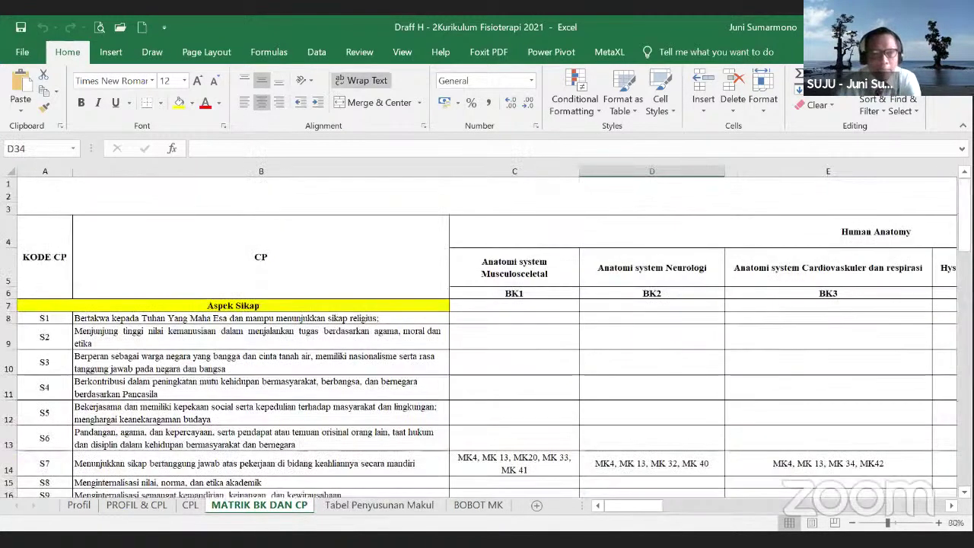